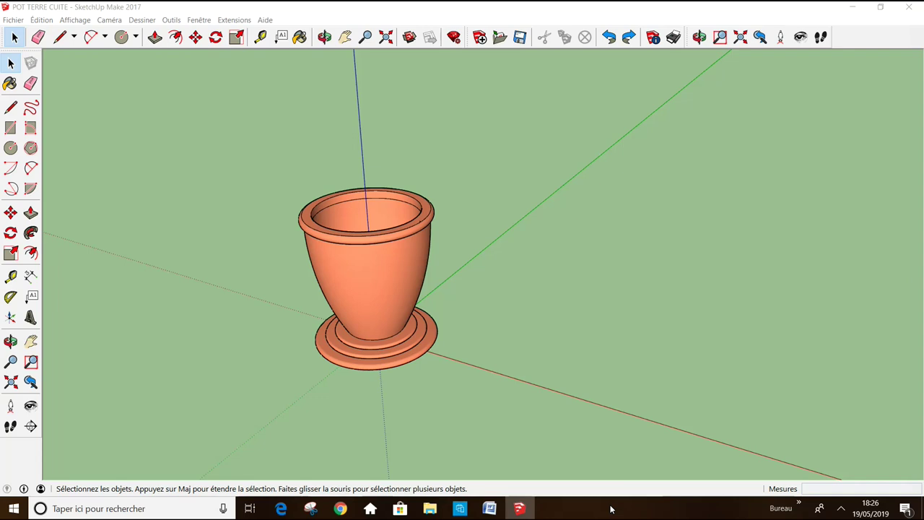
- Make the whole selected pot a component with the definition name POT Nº 1
triple_click(373, 241)
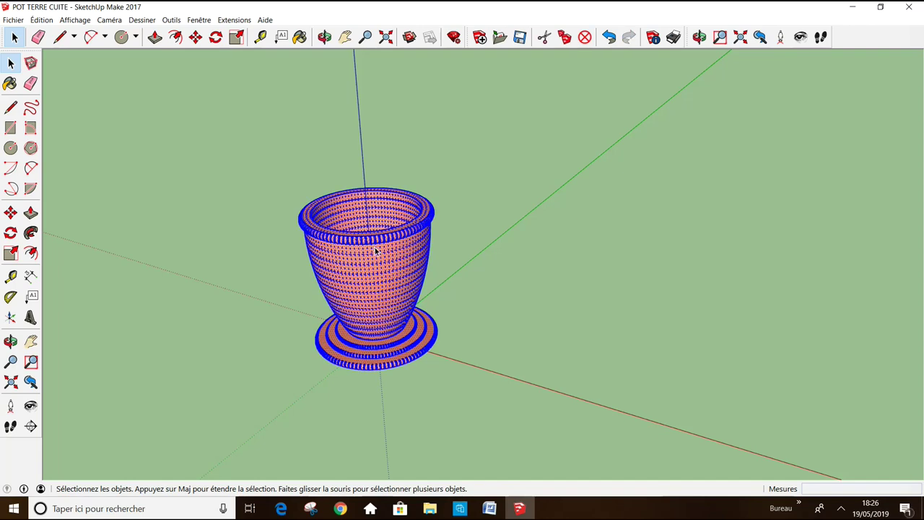
right_click(369, 275)
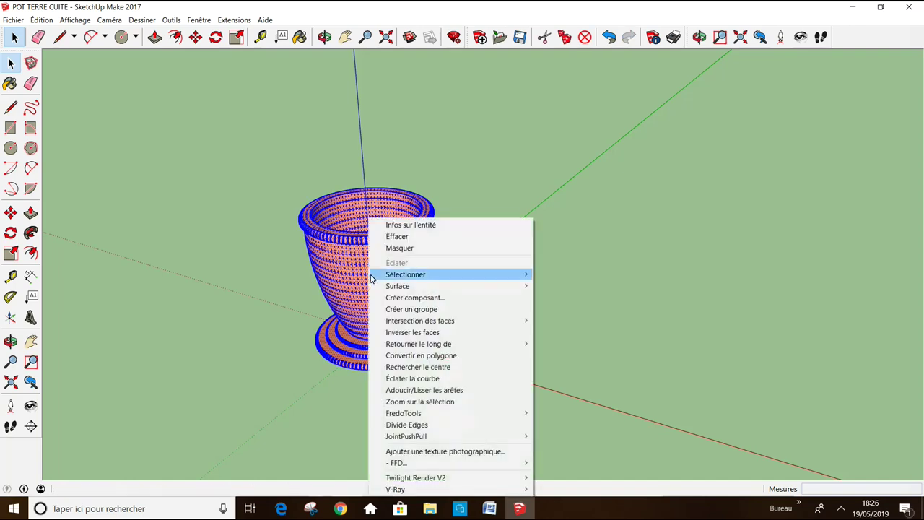
left_click(419, 298)
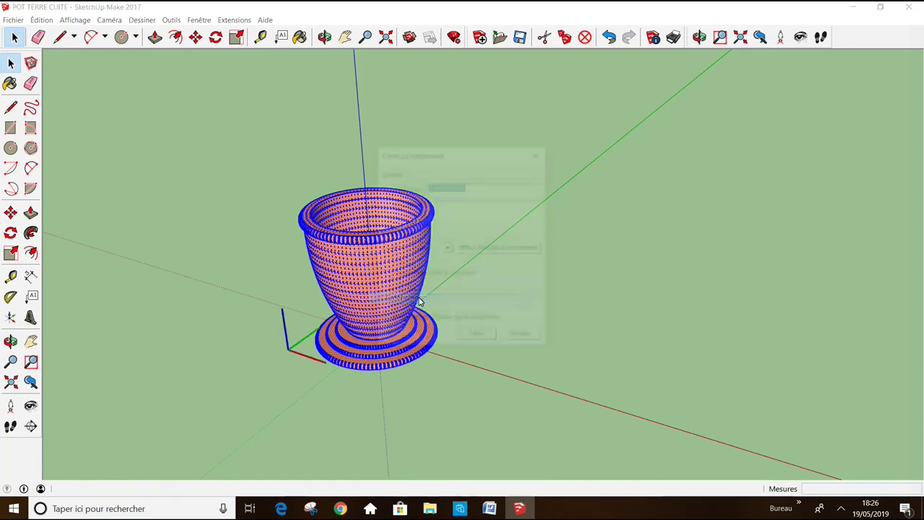
left_click(485, 191)
key("BackSpace")
key("BackSpace")
key("BackSpace")
key("BackSpace")
key("BackSpace")
key("BackSpace")
key("BackSpace")
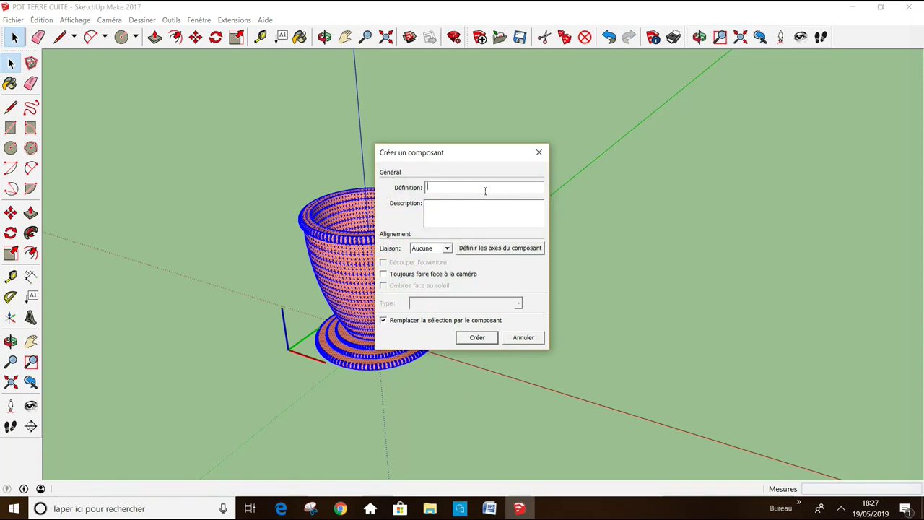
type("POT Nº")
left_click(481, 337)
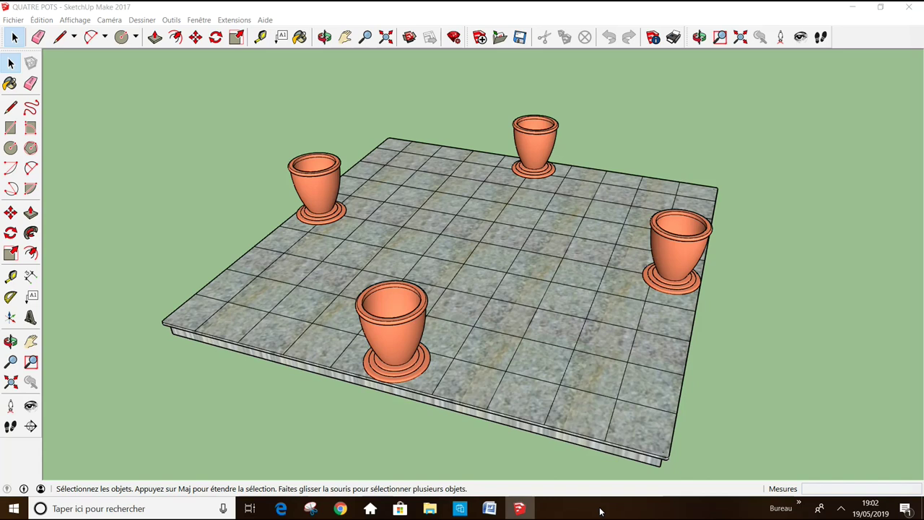
- Show Entity Info for the front pot and confirm the back pot uses the same POT 1 definition
left_click(409, 342)
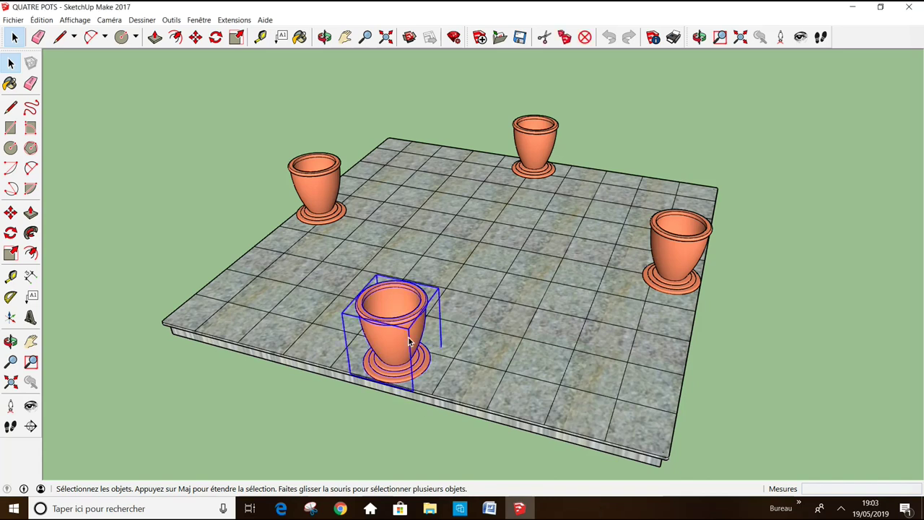
right_click(406, 336)
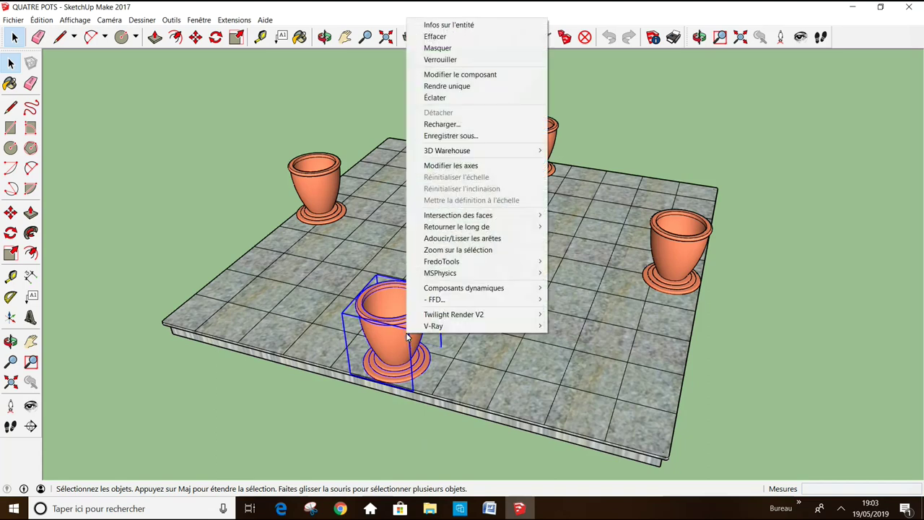
left_click(442, 26)
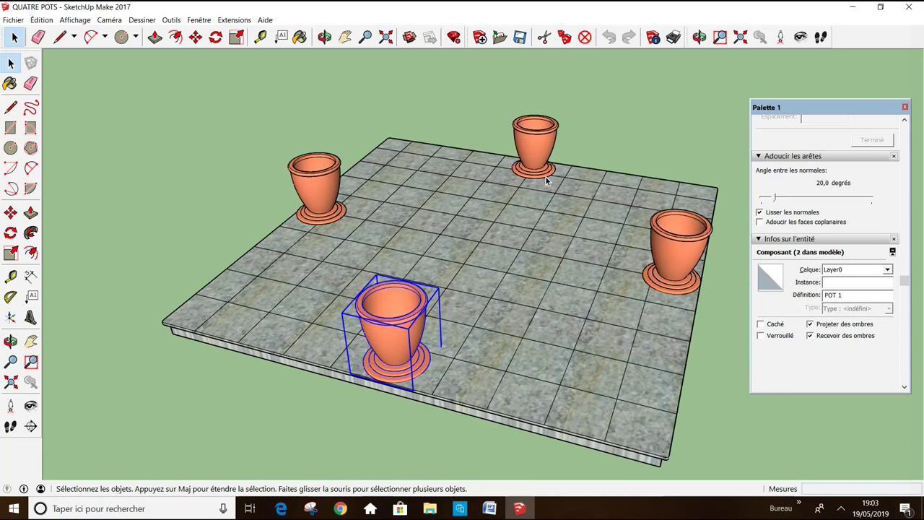
left_click(536, 148)
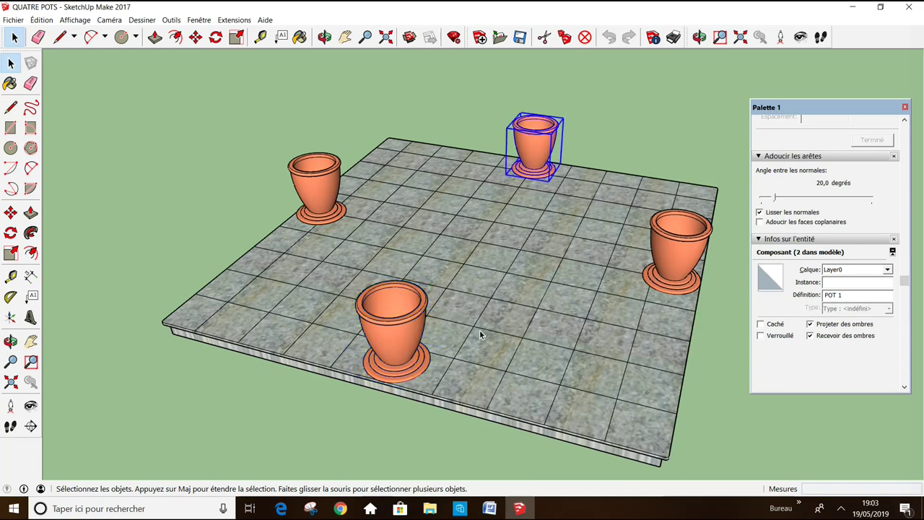
- Rename the left pot's definition to POT 2, then check the right pot's definition
left_click(322, 202)
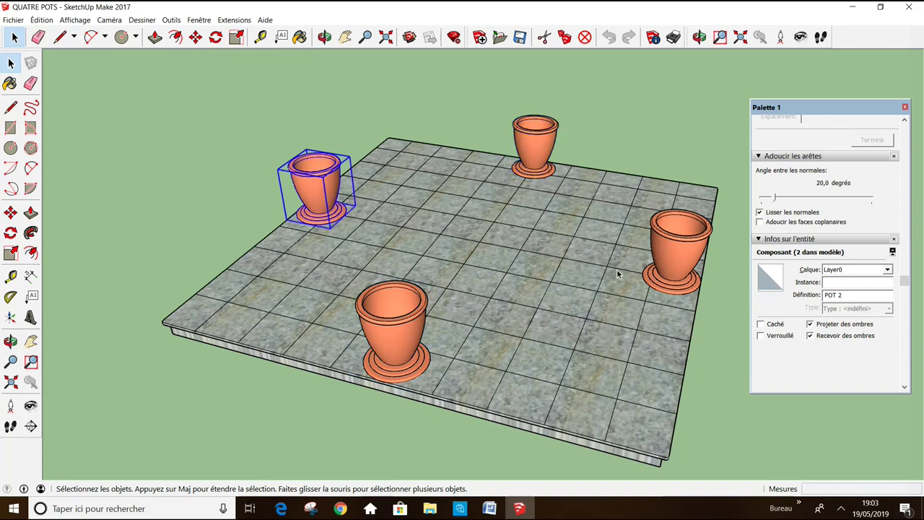
left_click(846, 295)
key("BackSpace")
type("2")
left_click(666, 260)
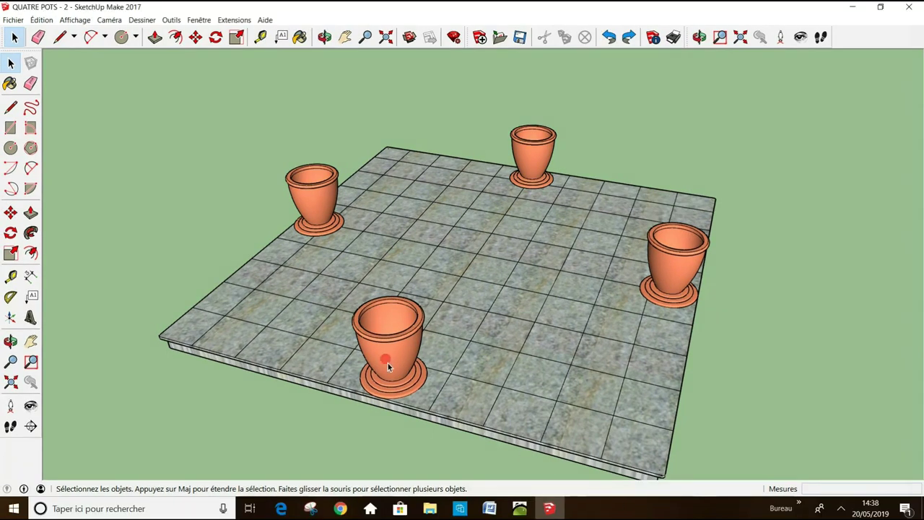
- Inside the front pot component, scale all its geometry uniformly by 1,59, then exit editing
left_click(388, 365)
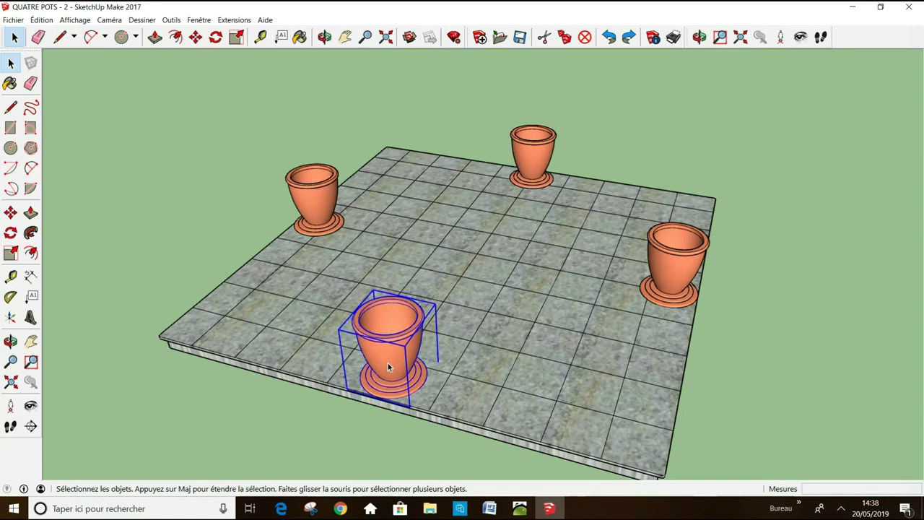
double_click(388, 363)
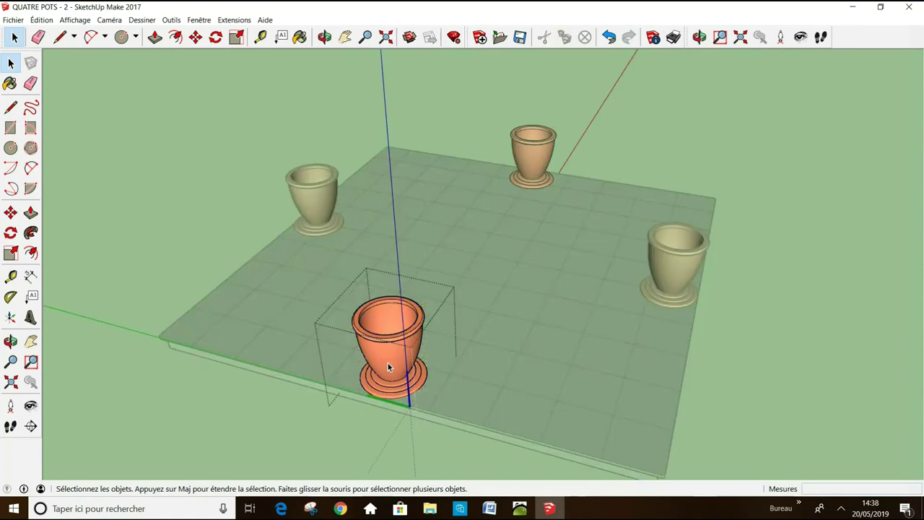
left_click_drag(408, 308, 465, 420)
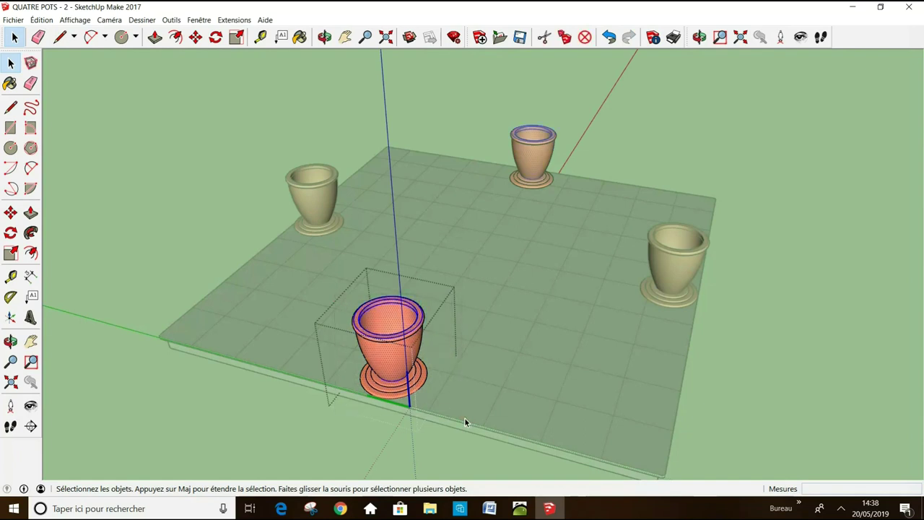
left_click(11, 254)
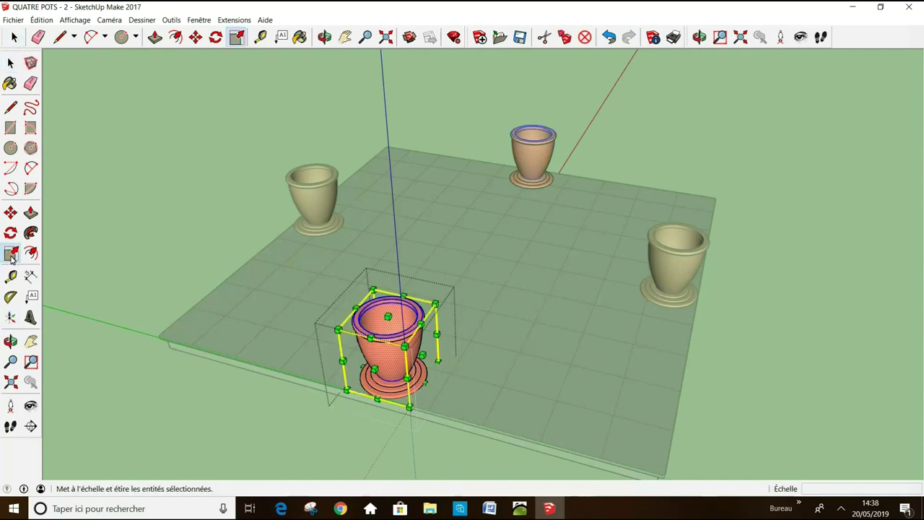
left_click_drag(436, 306, 502, 266)
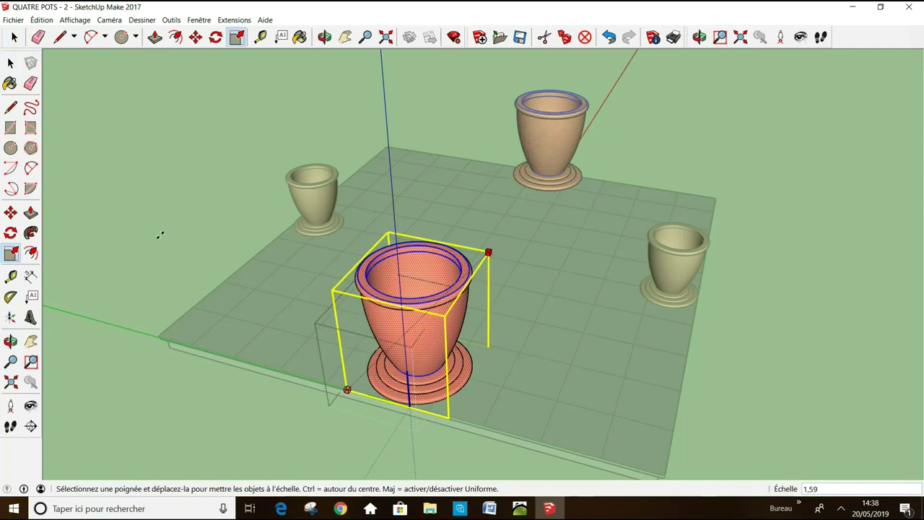
key("space")
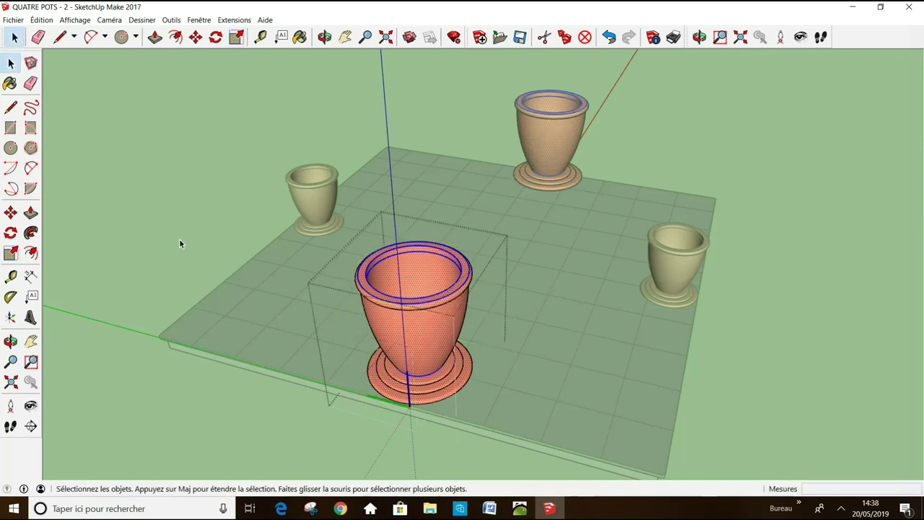
left_click(248, 212)
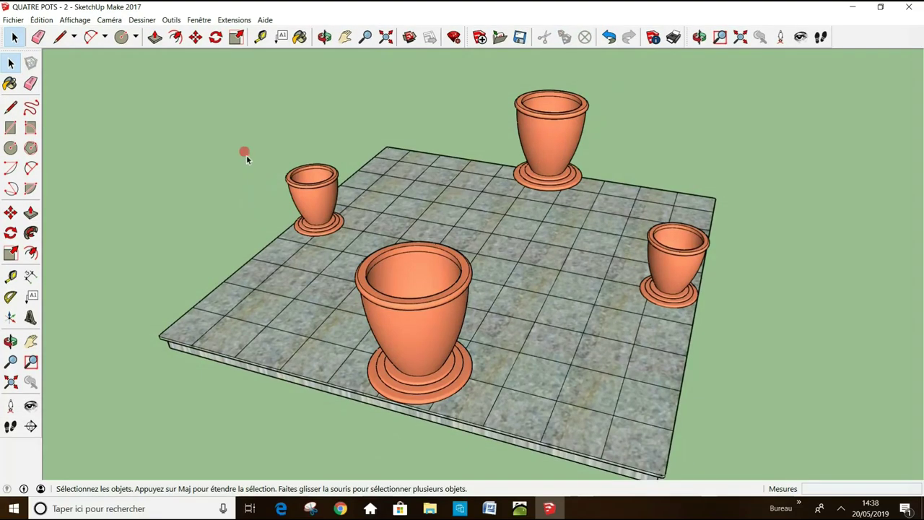
- Inside the left pot component, stretch its geometry 2,28 times in height, then exit editing
left_click(323, 215)
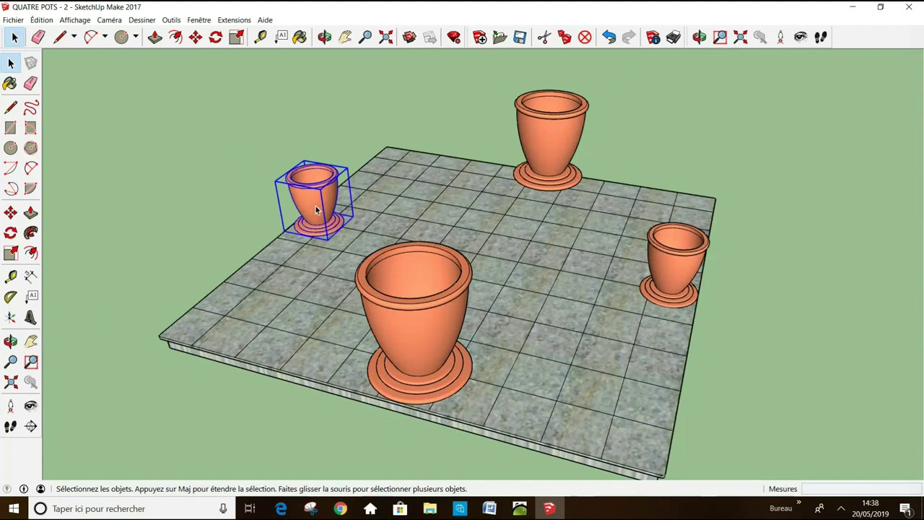
double_click(315, 208)
left_click_drag(269, 166, 372, 251)
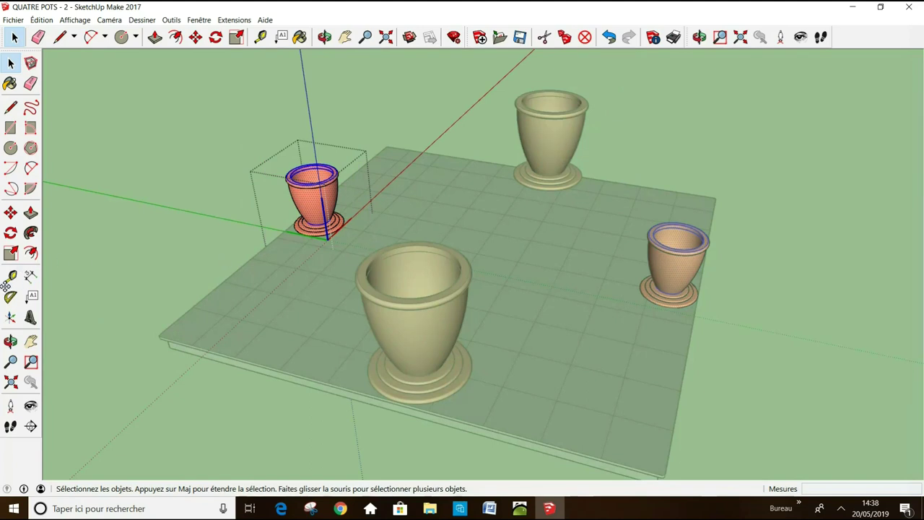
left_click(11, 253)
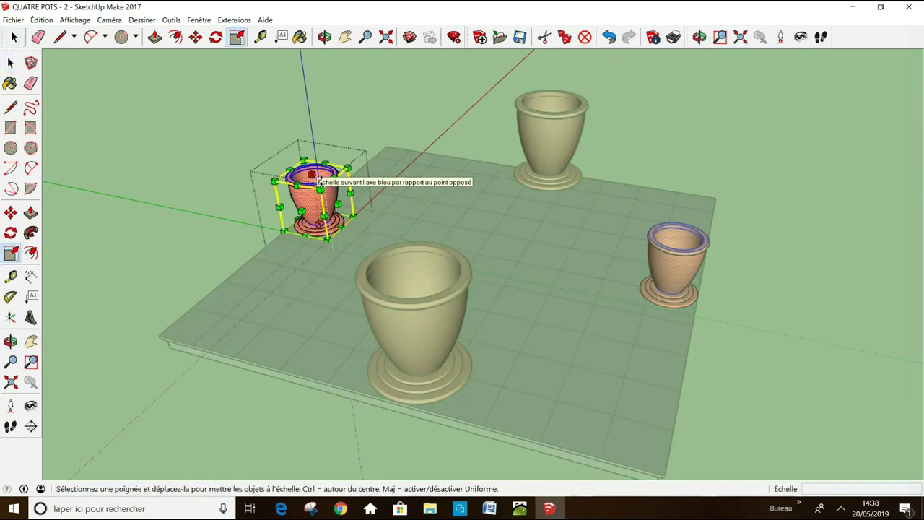
left_click_drag(311, 175, 309, 108)
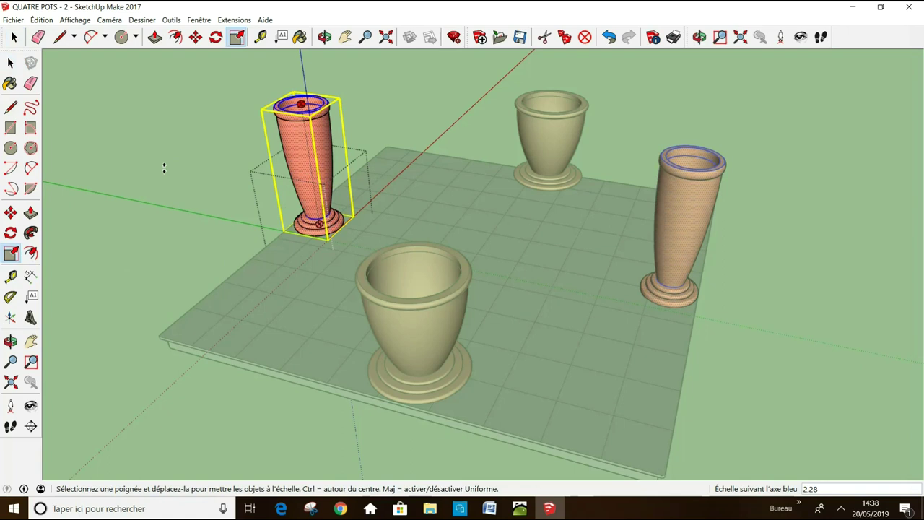
left_click(164, 168)
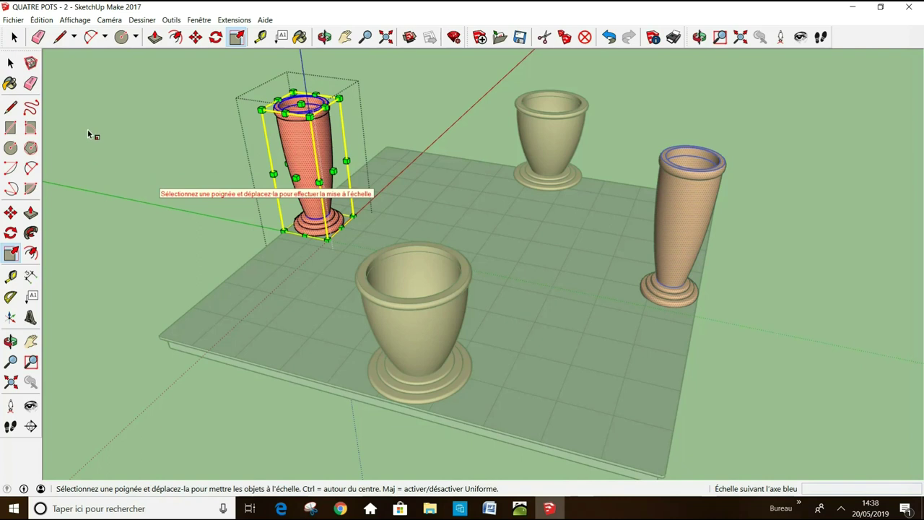
left_click(11, 64)
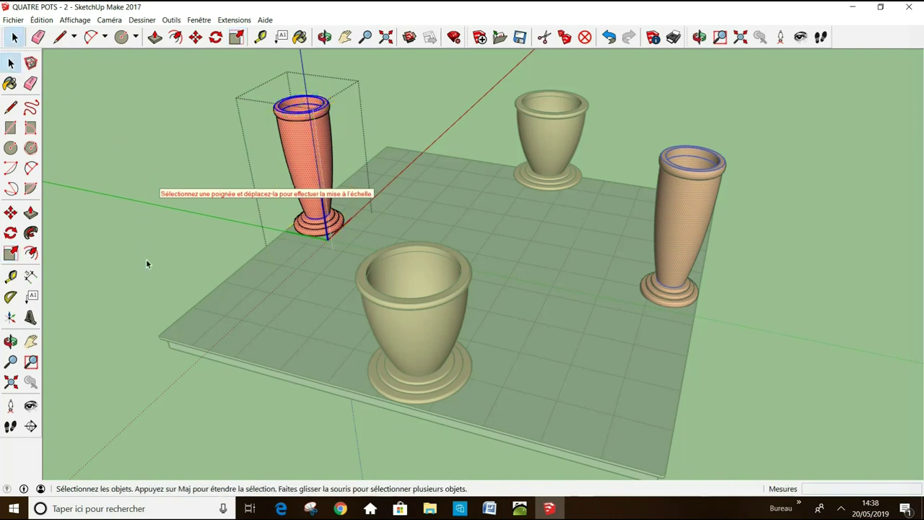
left_click(149, 261)
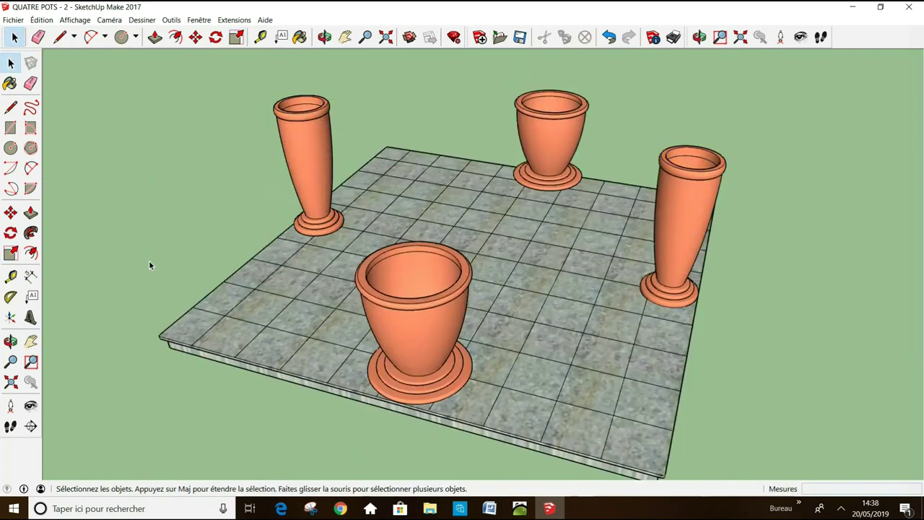